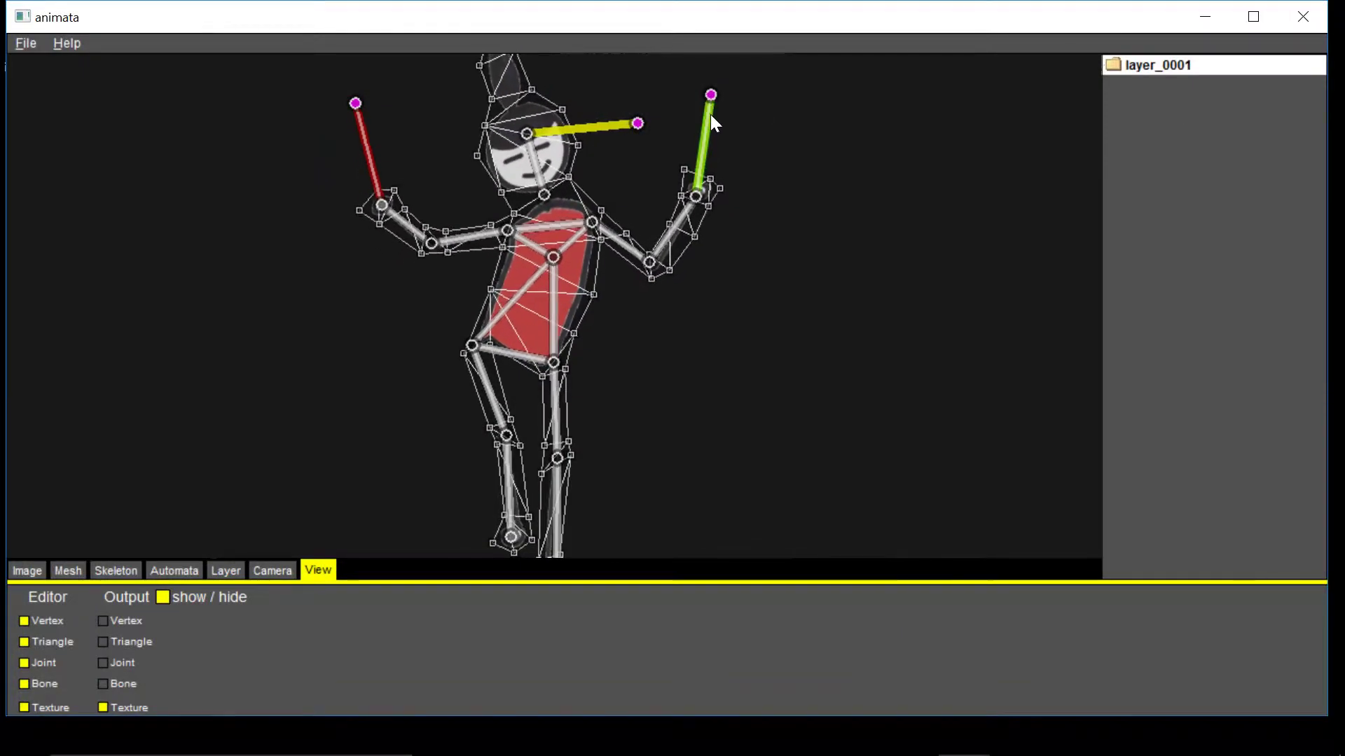
# Step: Set the tempo of the pulling bone attached to the head to 0.152
pyautogui.click(116, 571)
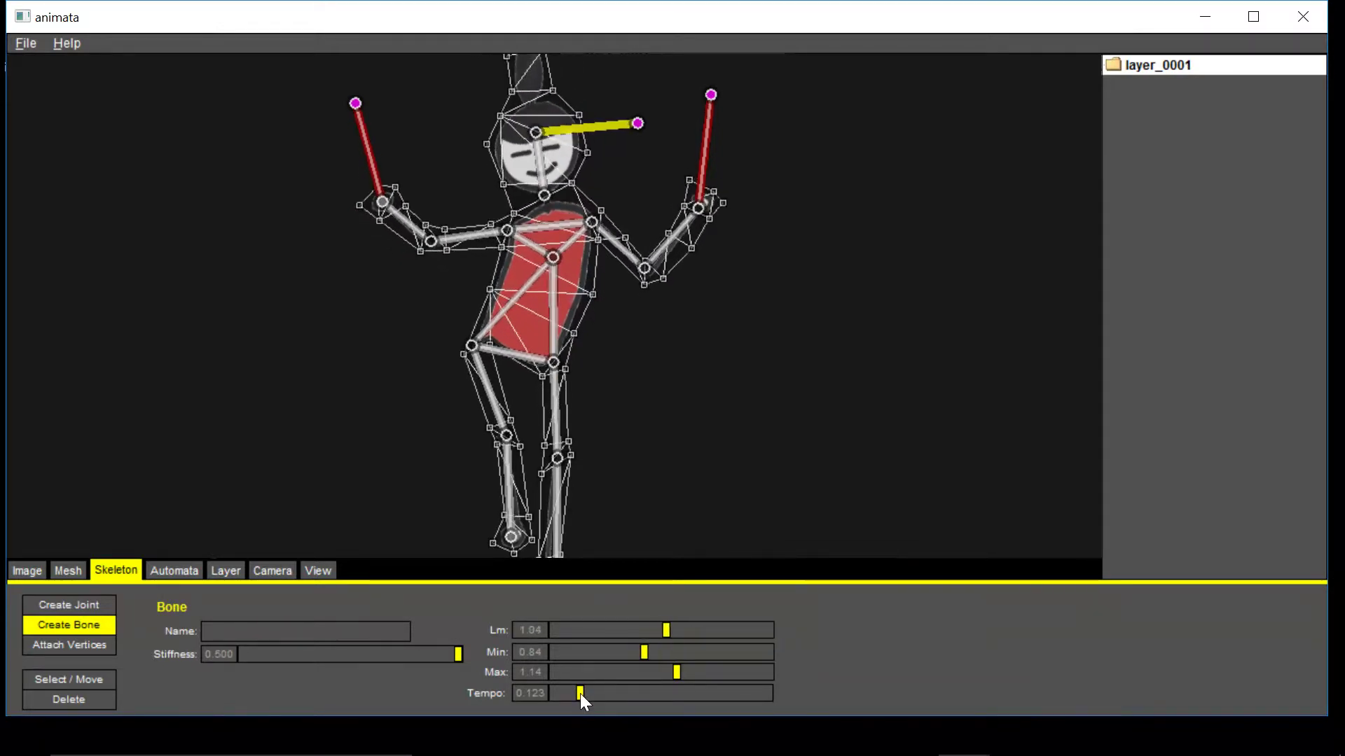
pyautogui.moveTo(580, 694)
pyautogui.mouseDown()
pyautogui.moveTo(764, 700)
pyautogui.moveTo(563, 695)
pyautogui.moveTo(586, 694)
pyautogui.mouseUp()
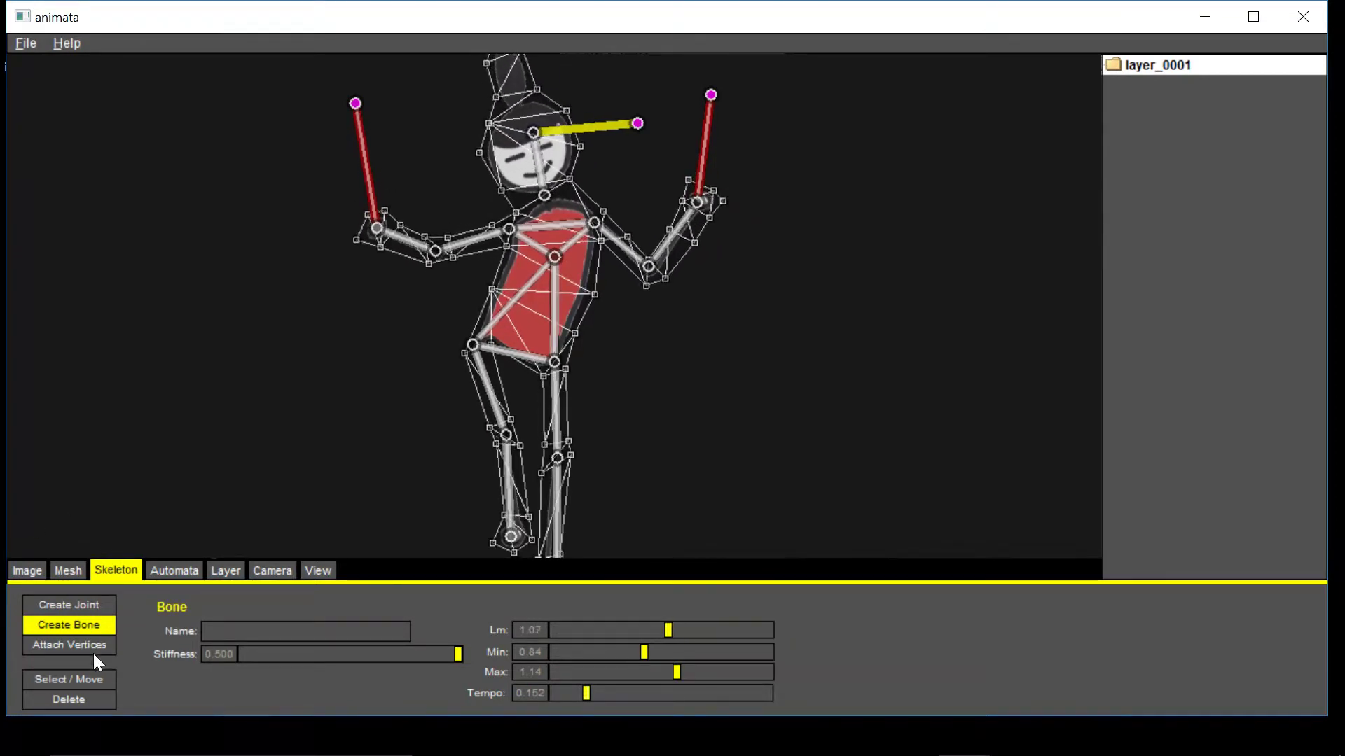
# Step: Delete the three bones pulling the hands and the head, along with the three fixed joints they were anchored to
pyautogui.click(67, 699)
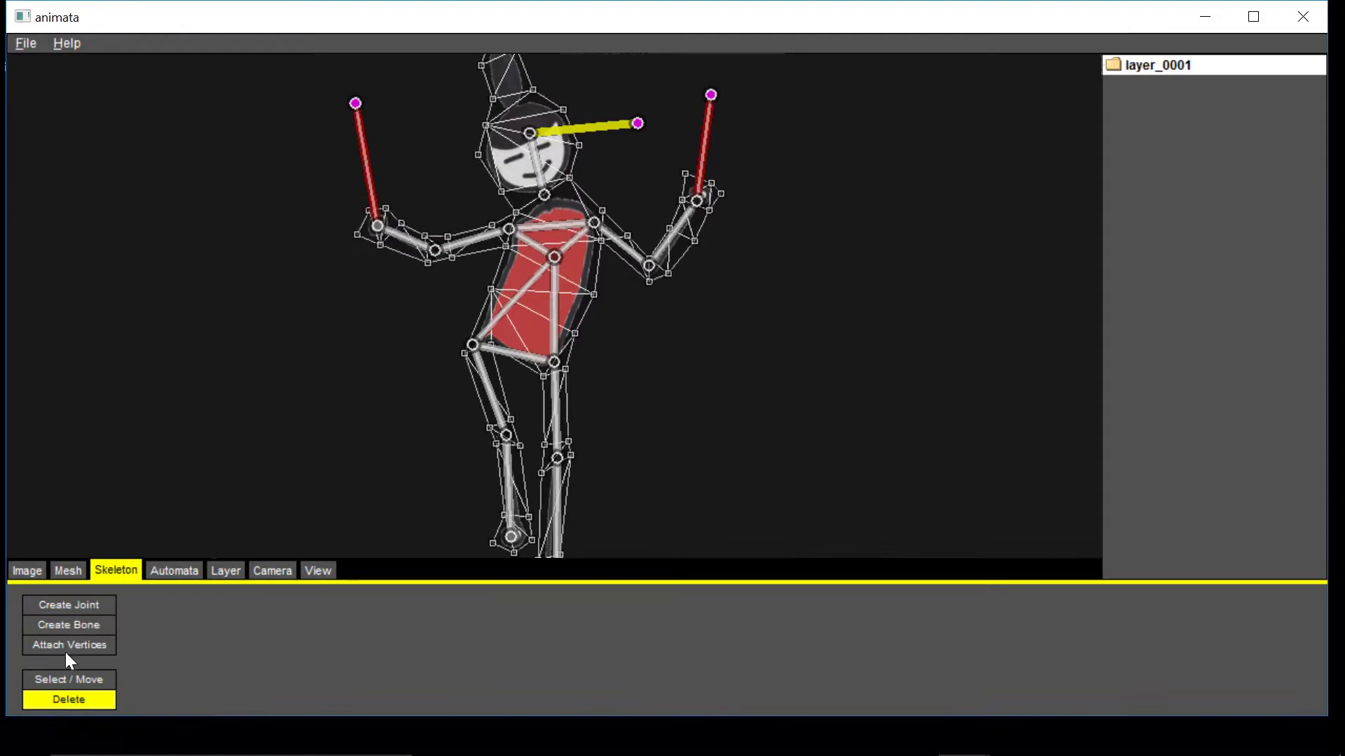
pyautogui.click(363, 150)
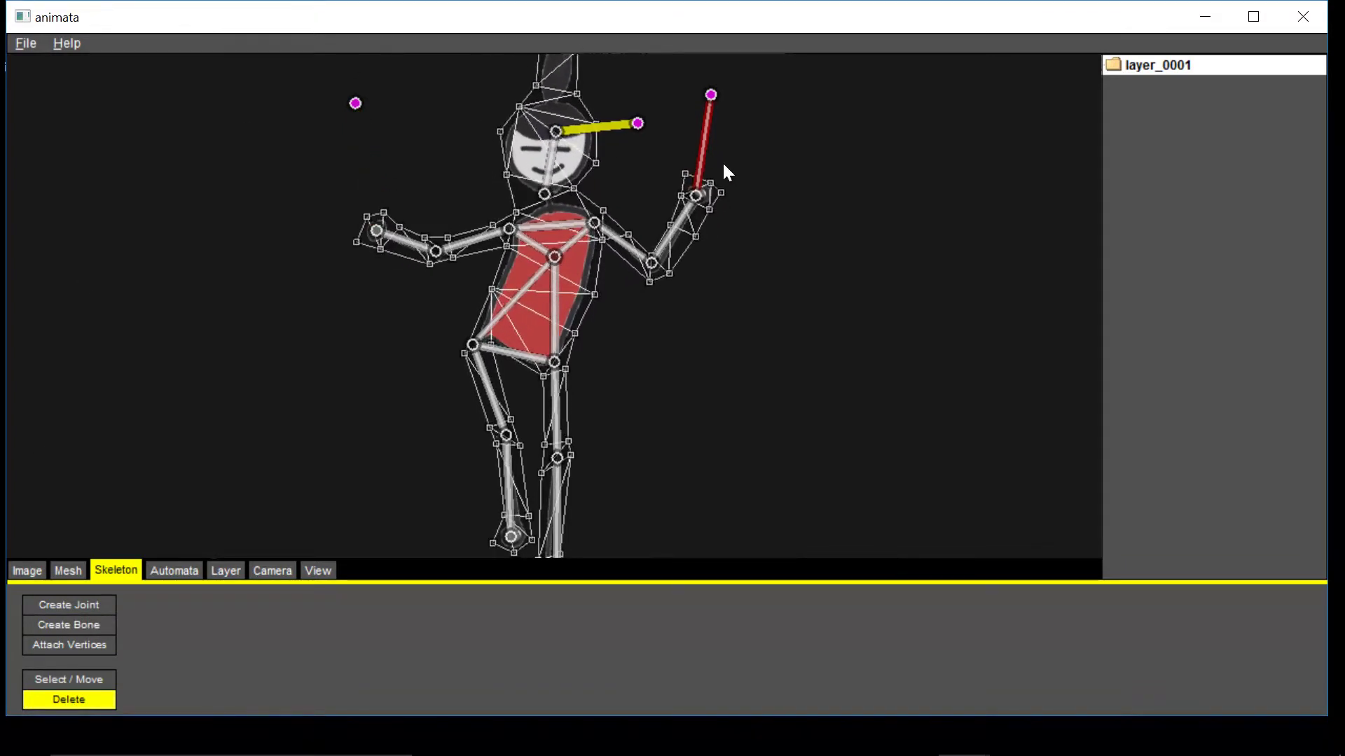
pyautogui.click(703, 141)
pyautogui.click(608, 127)
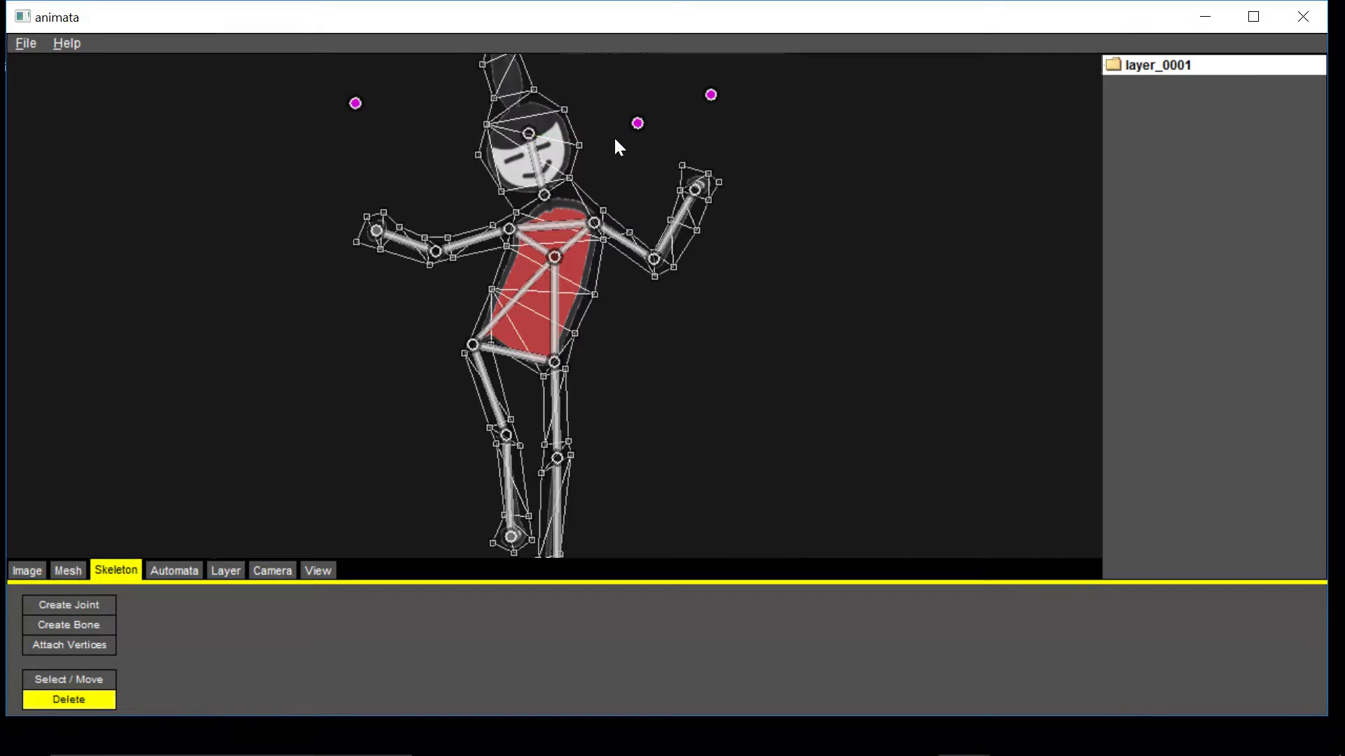
pyautogui.click(636, 124)
pyautogui.click(709, 94)
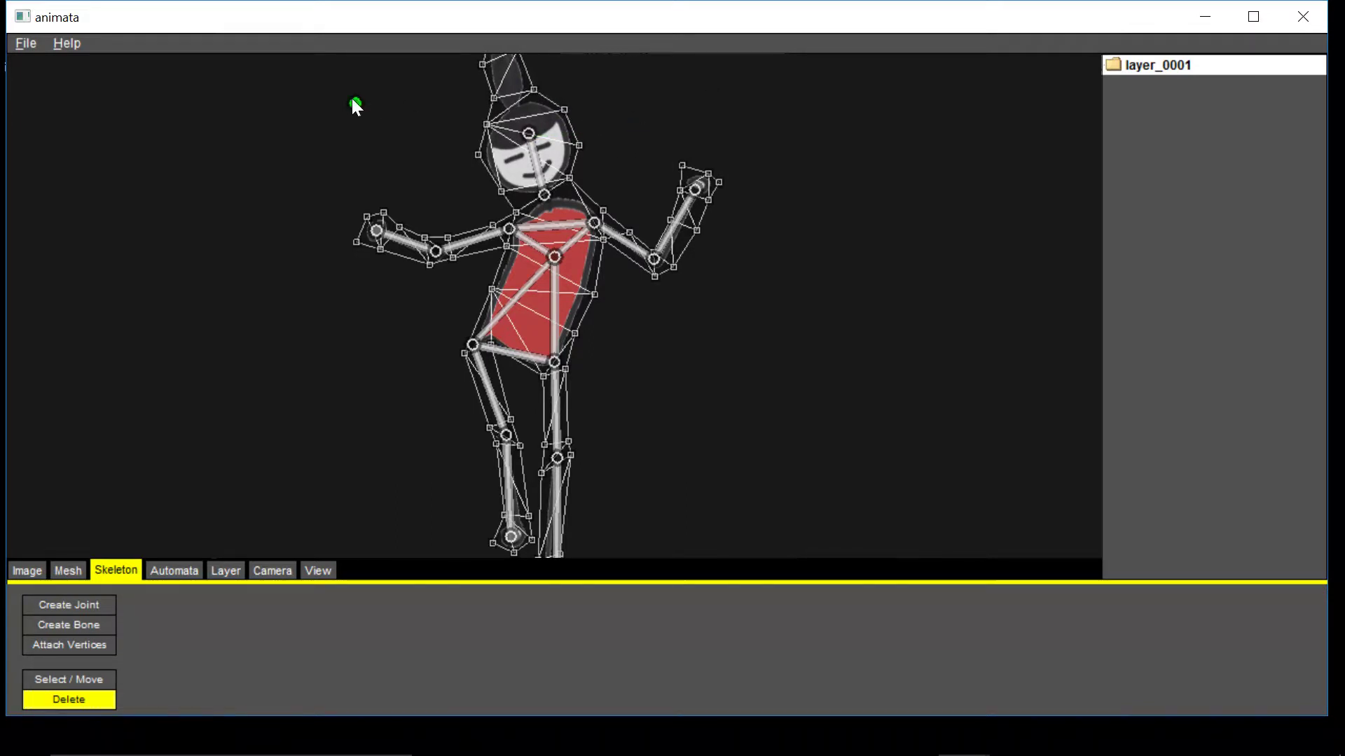
# Step: Check the names of the hand, elbow and shoulder joints on both of the puppet's arms
pyautogui.click(56, 676)
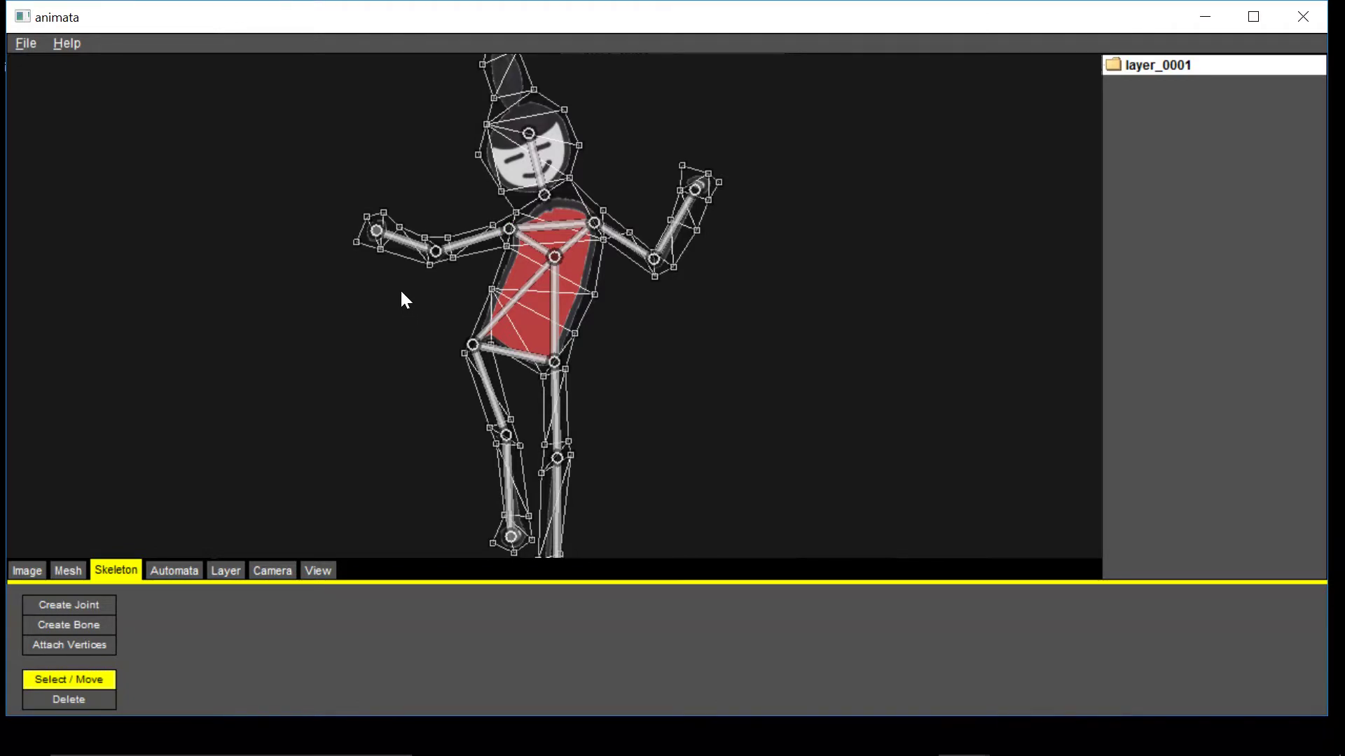
pyautogui.click(376, 232)
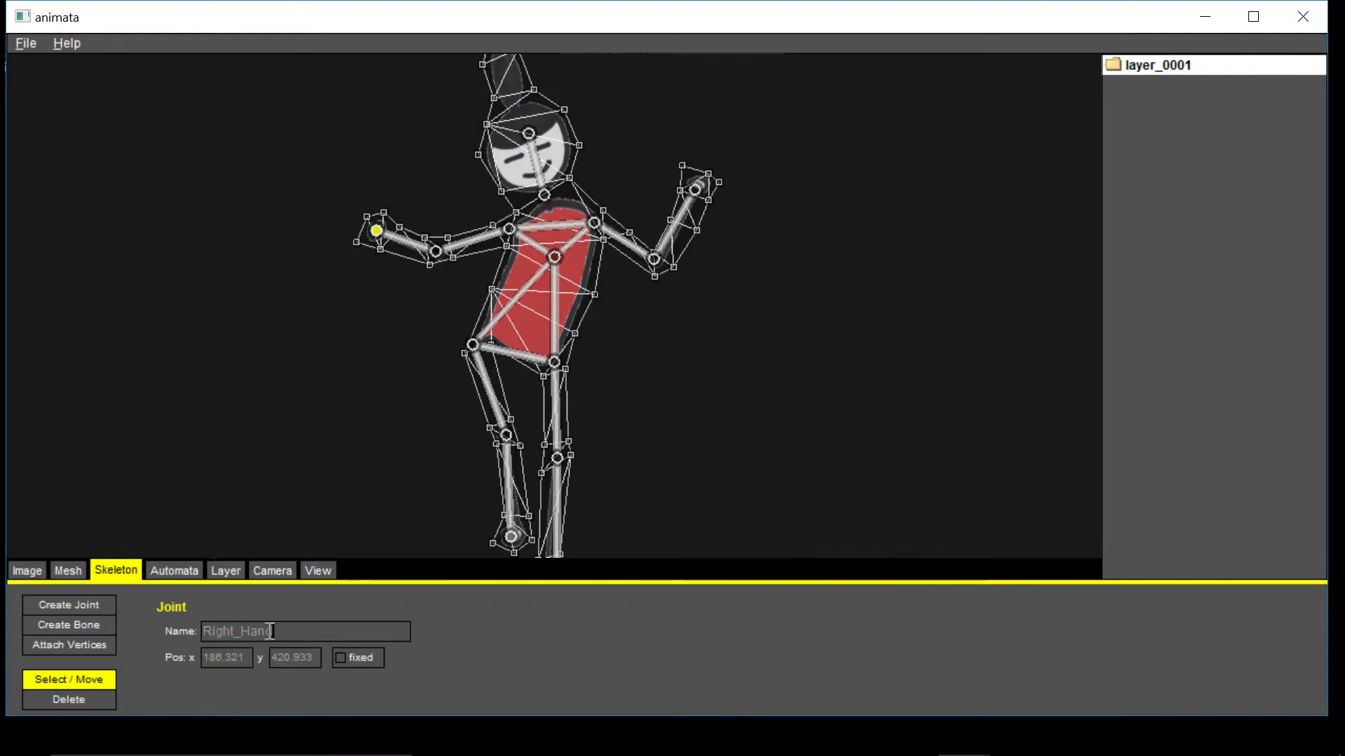
pyautogui.click(435, 252)
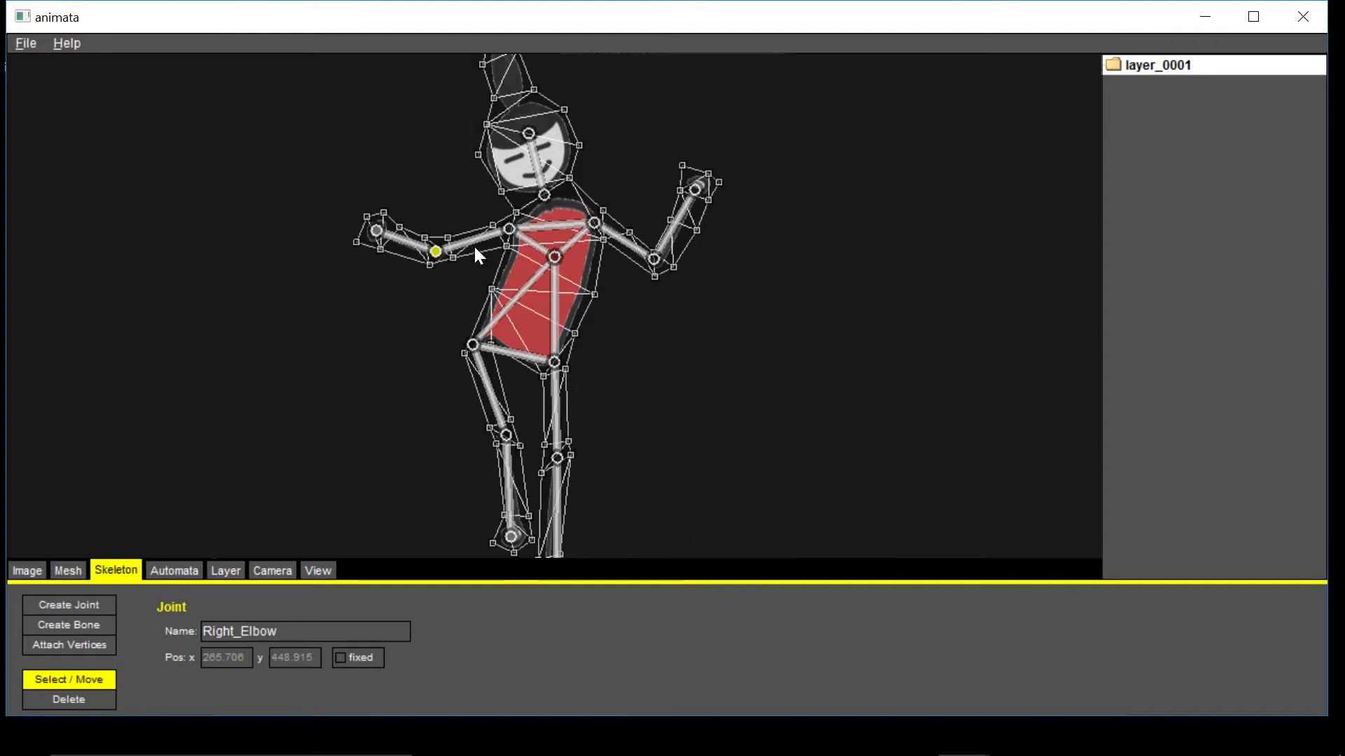
pyautogui.click(510, 227)
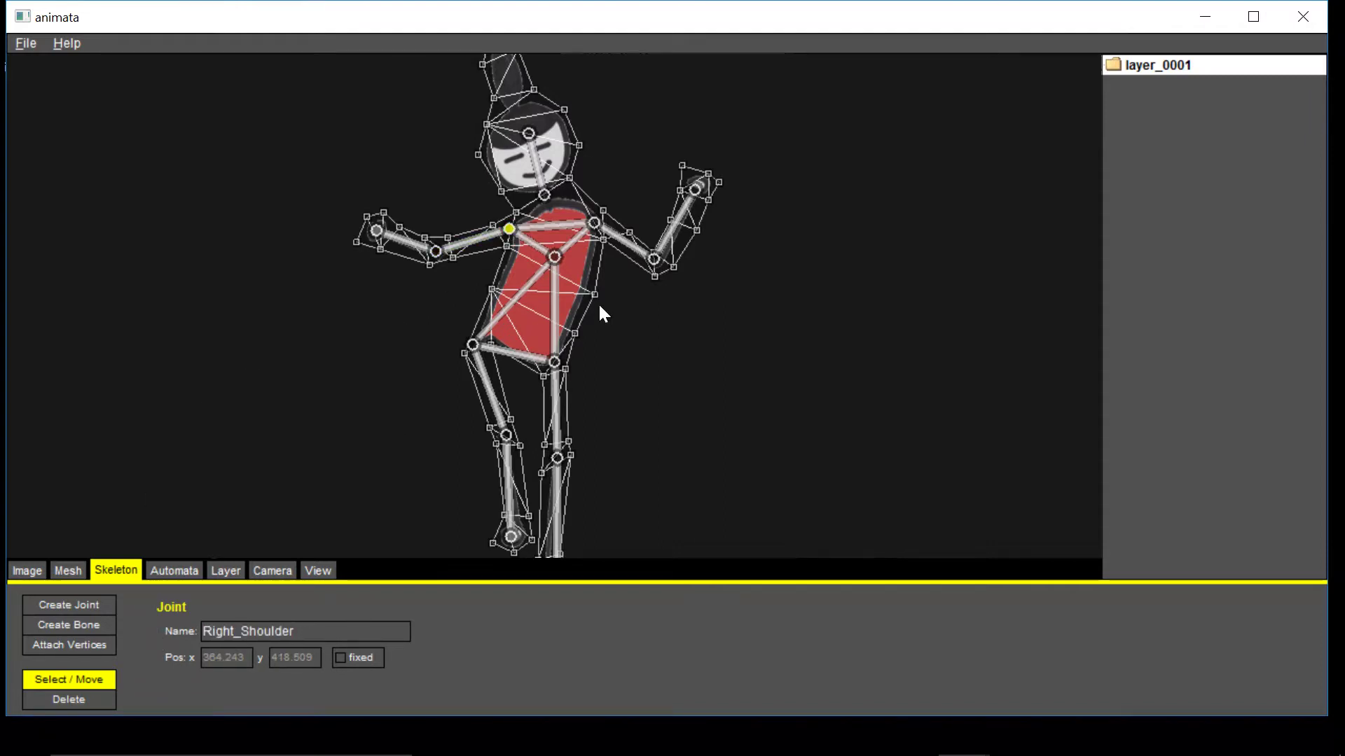
pyautogui.click(594, 222)
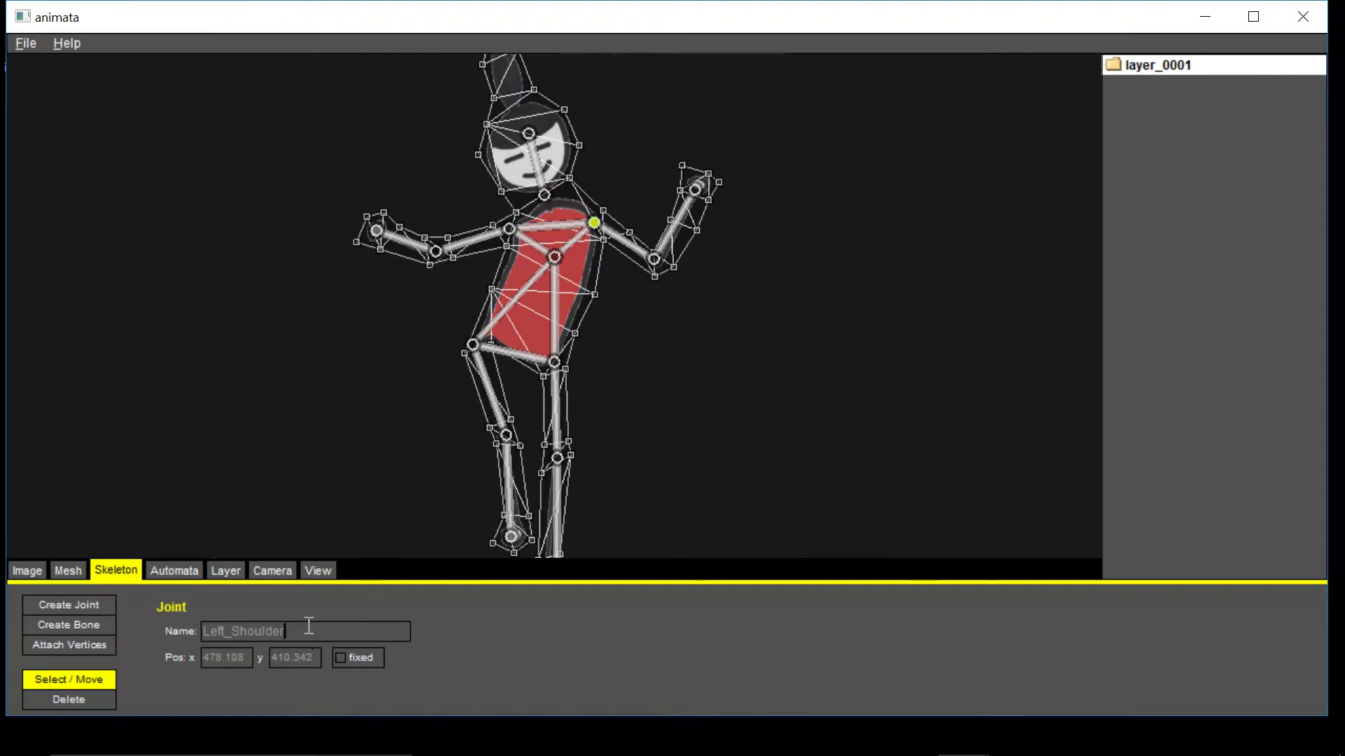
pyautogui.click(652, 258)
pyautogui.click(254, 624)
pyautogui.click(695, 188)
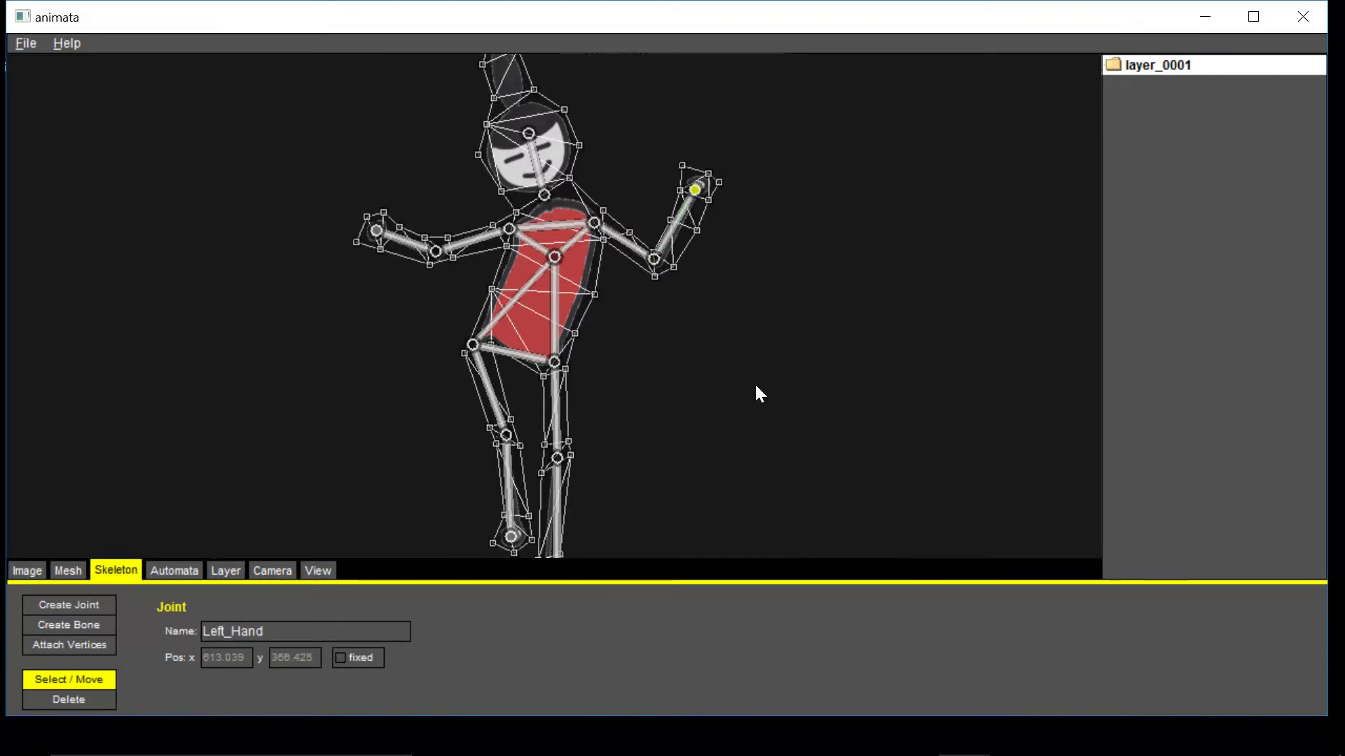
# Step: Check the names of the head, neck, torso, left hip and left knee joints
pyautogui.click(526, 133)
pyautogui.click(546, 190)
pyautogui.click(554, 256)
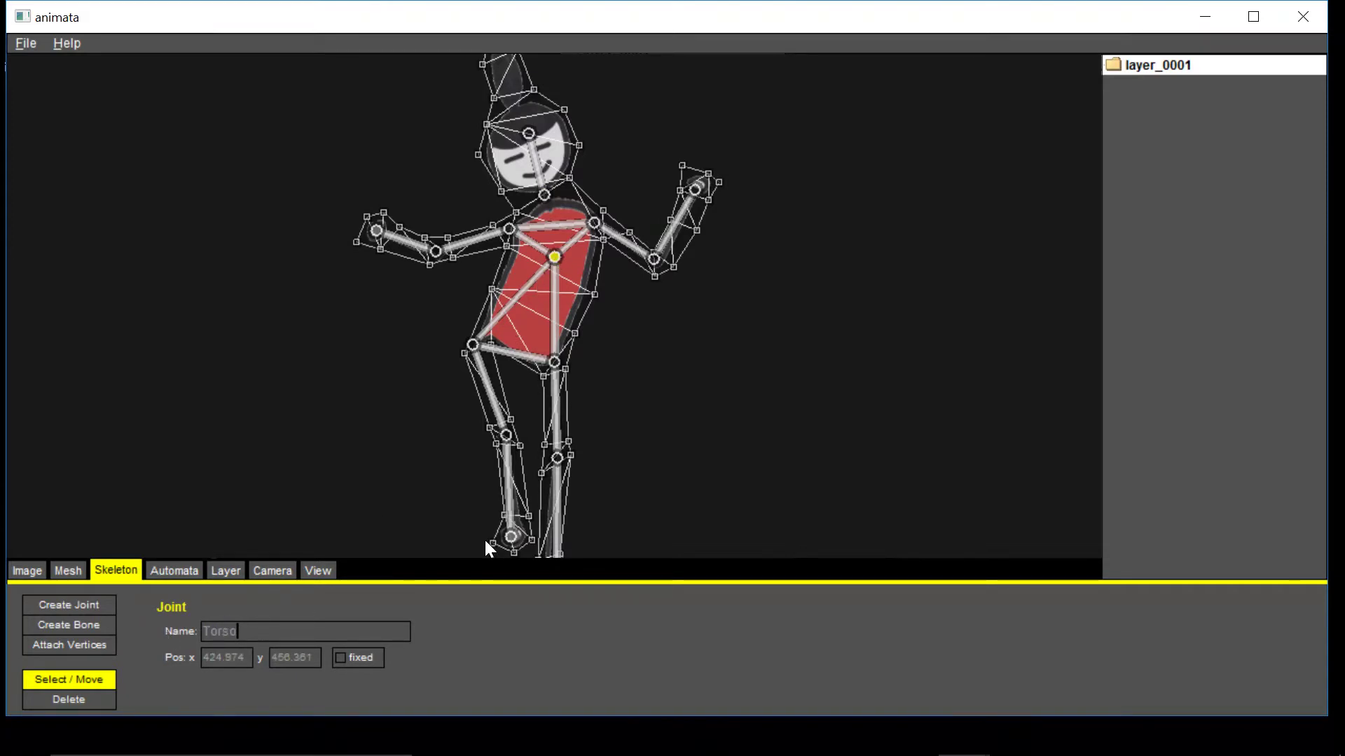
pyautogui.click(556, 359)
pyautogui.click(557, 457)
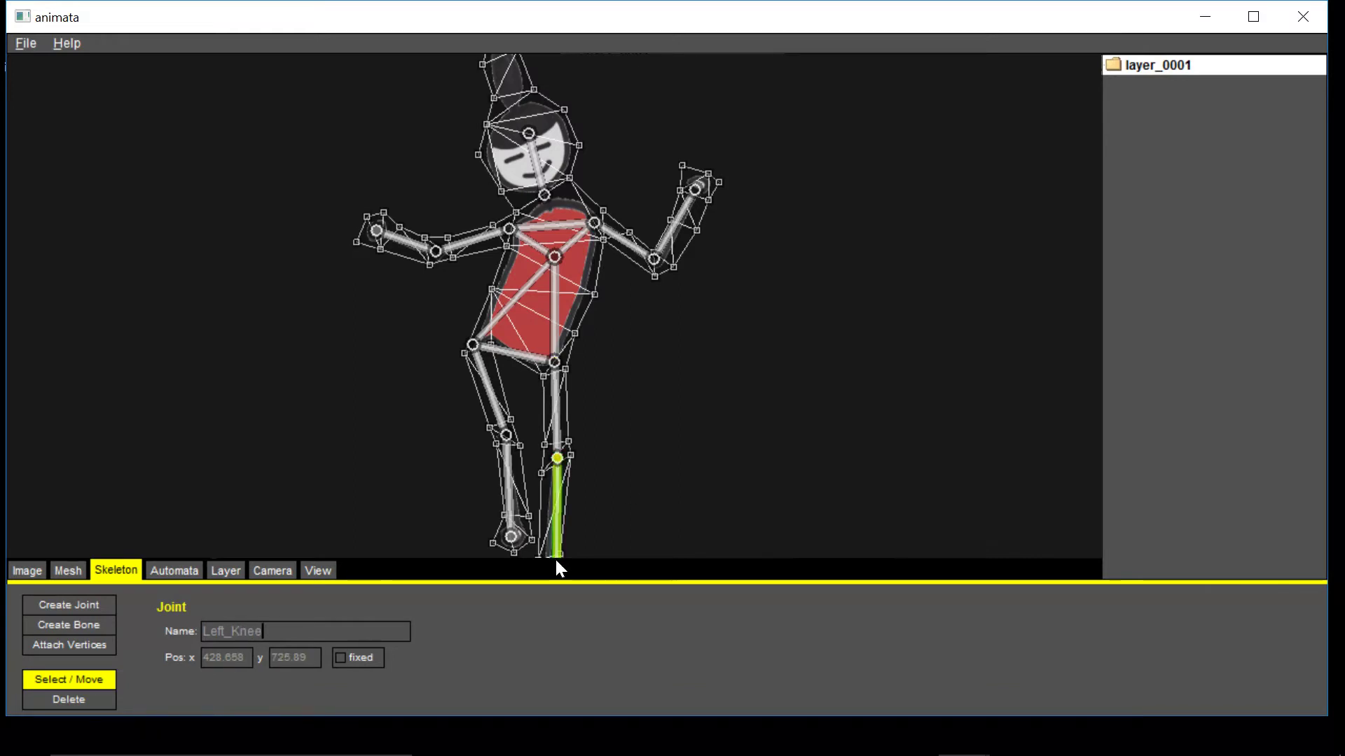
# Step: Move the left lower-leg bone up so the whole leg is in view, and check the names of both feet and the right knee
pyautogui.click(74, 693)
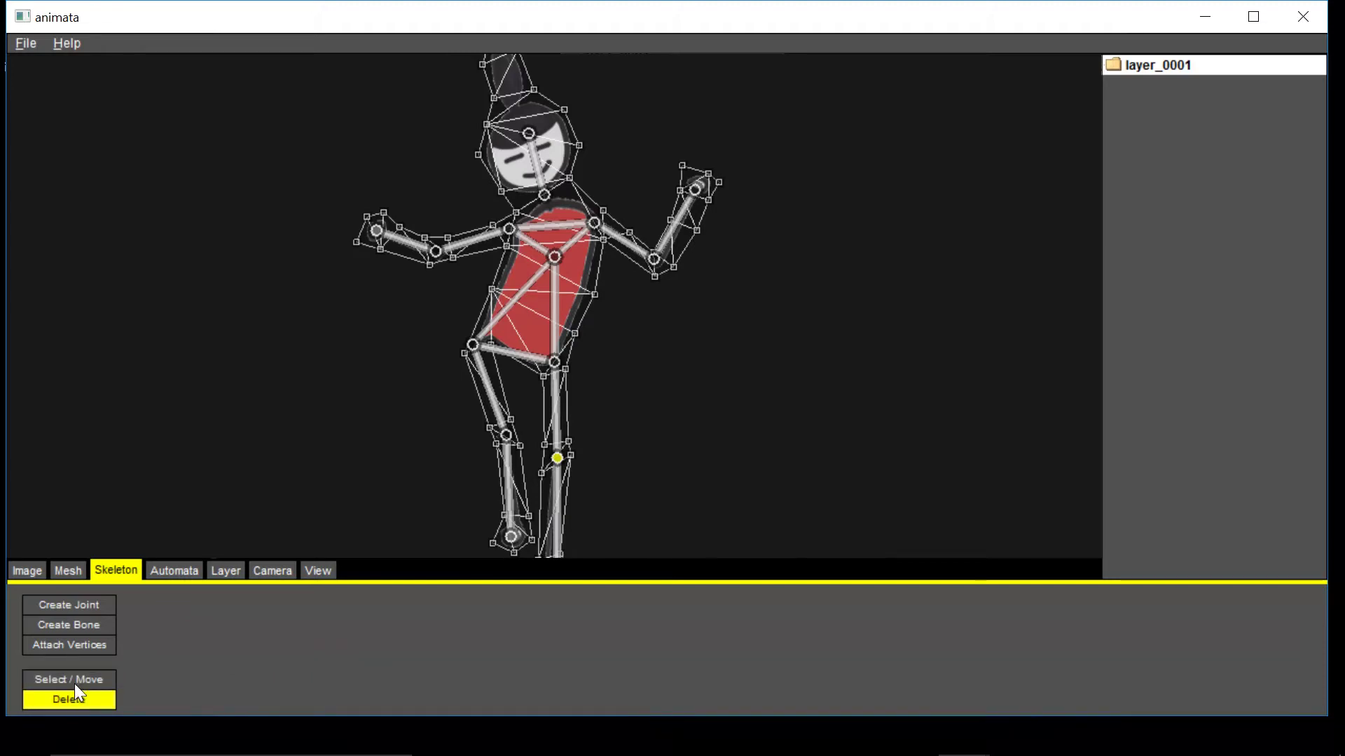
pyautogui.click(558, 512)
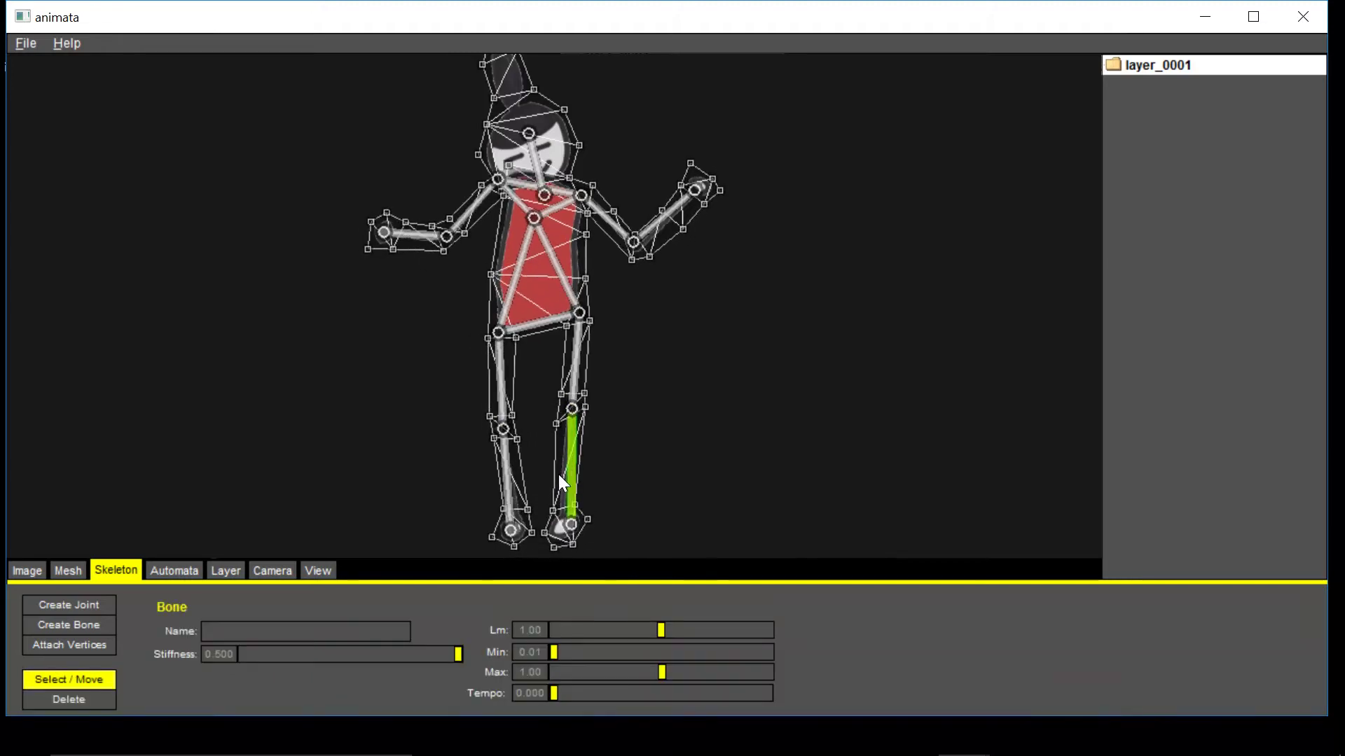
pyautogui.click(571, 524)
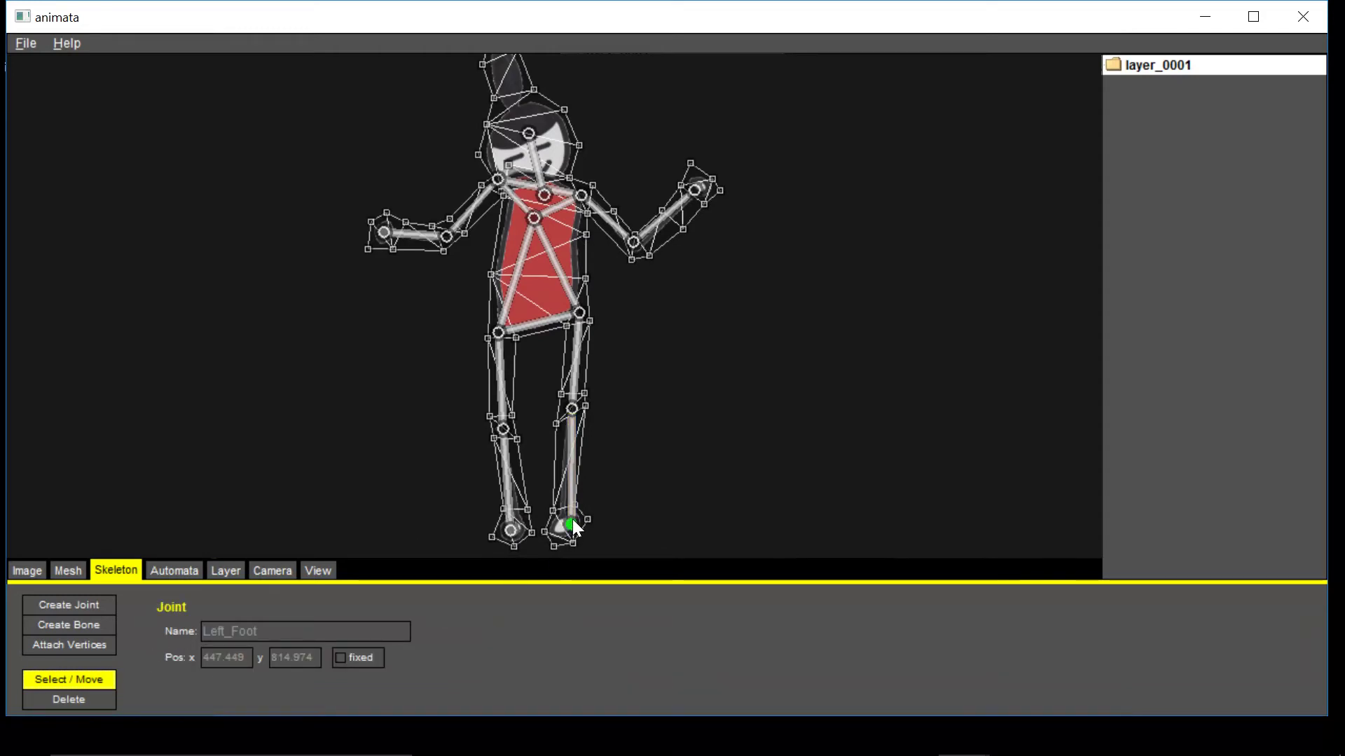
pyautogui.click(509, 527)
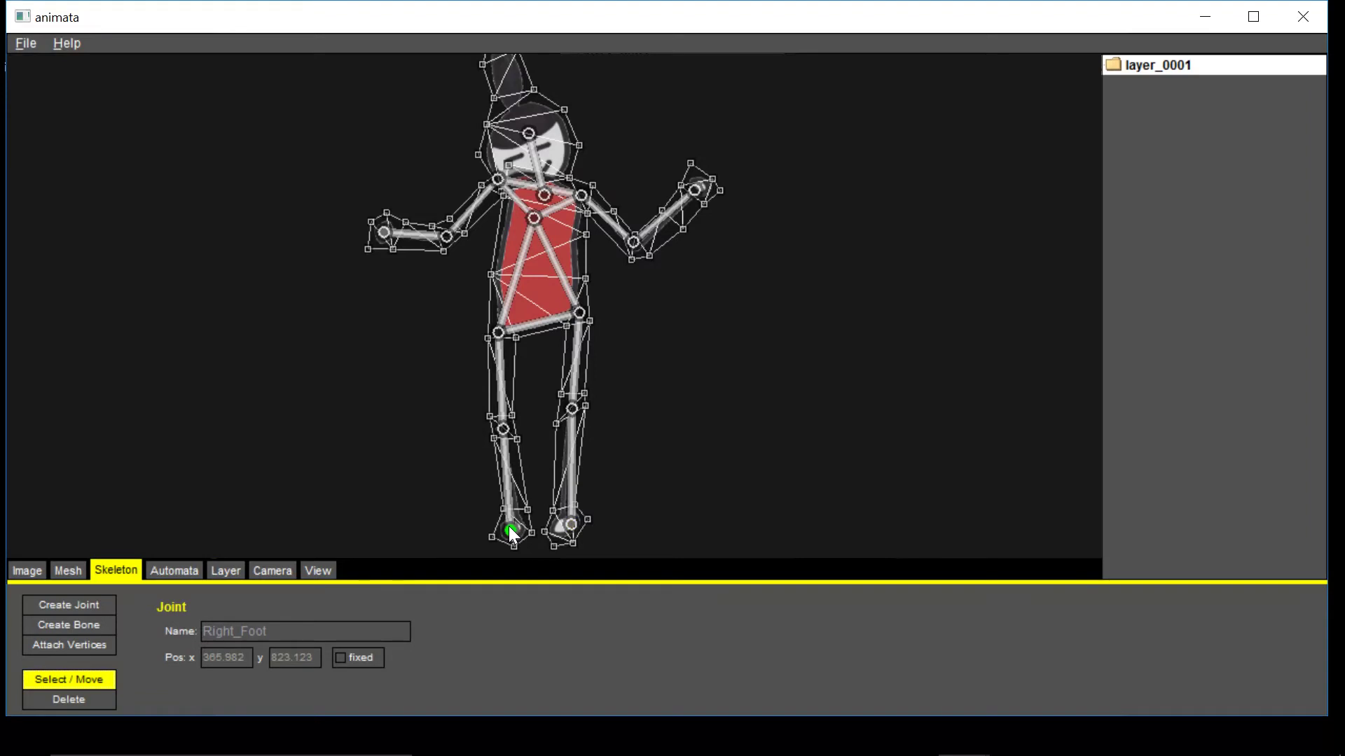
pyautogui.click(504, 429)
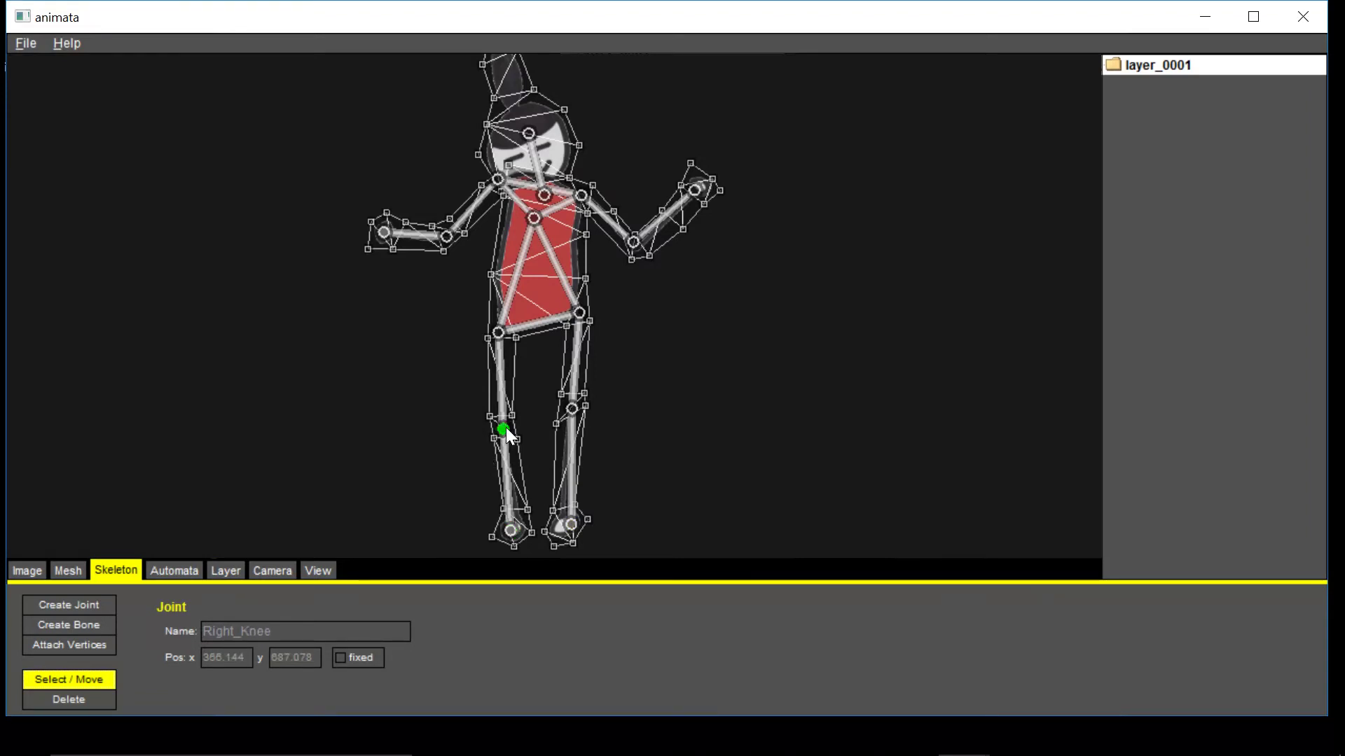
# Step: Name the joint at the puppet's right hip Right_Hip
pyautogui.click(500, 332)
pyautogui.click(266, 637)
pyautogui.hotkey('ctrl', 'a')
pyautogui.press('BackSpace')
pyautogui.write('Right_Hip')
pyautogui.click(1016, 739)
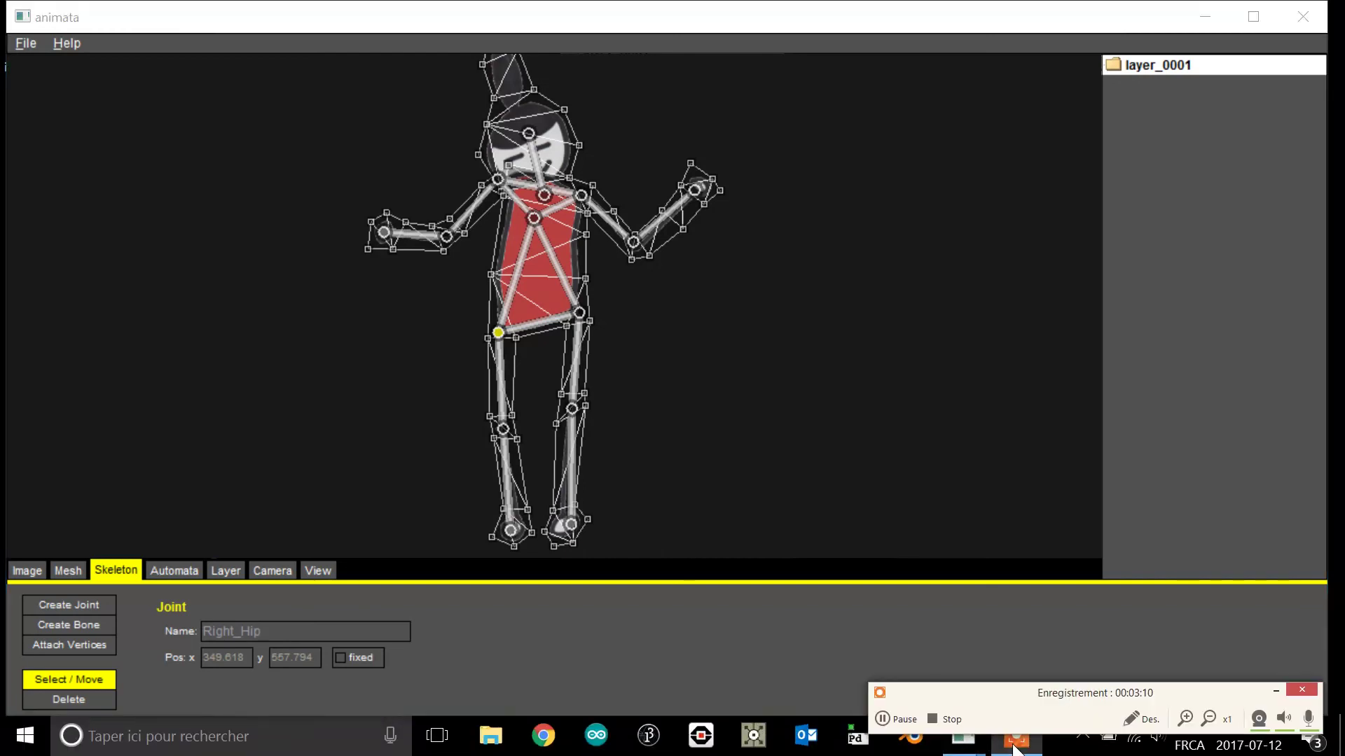